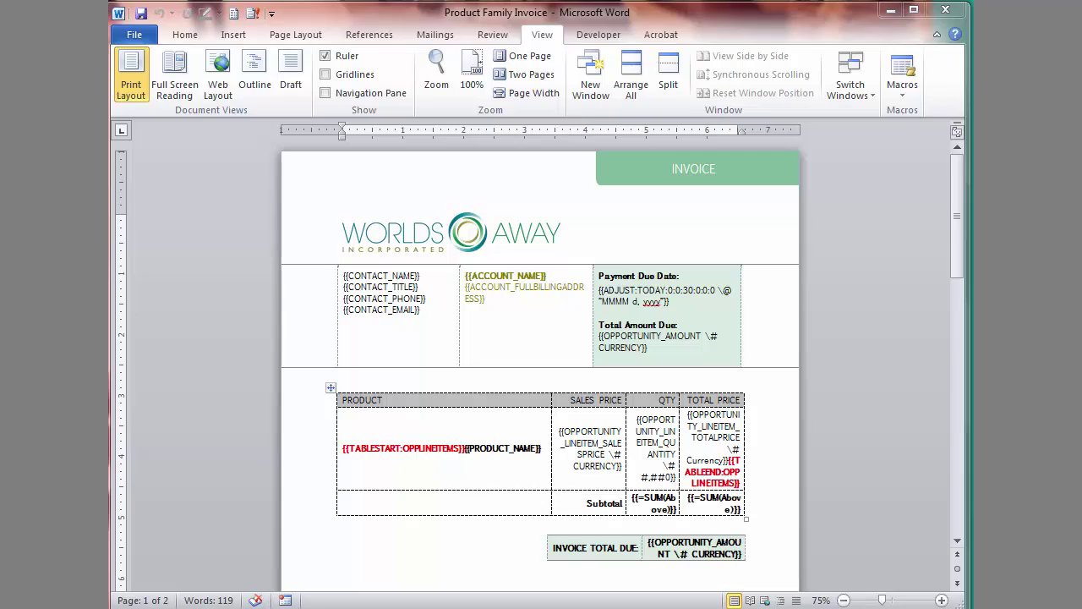
- Insert a blank row above the PRODUCT header, merge it into one cell and align it center-left
click(340, 401)
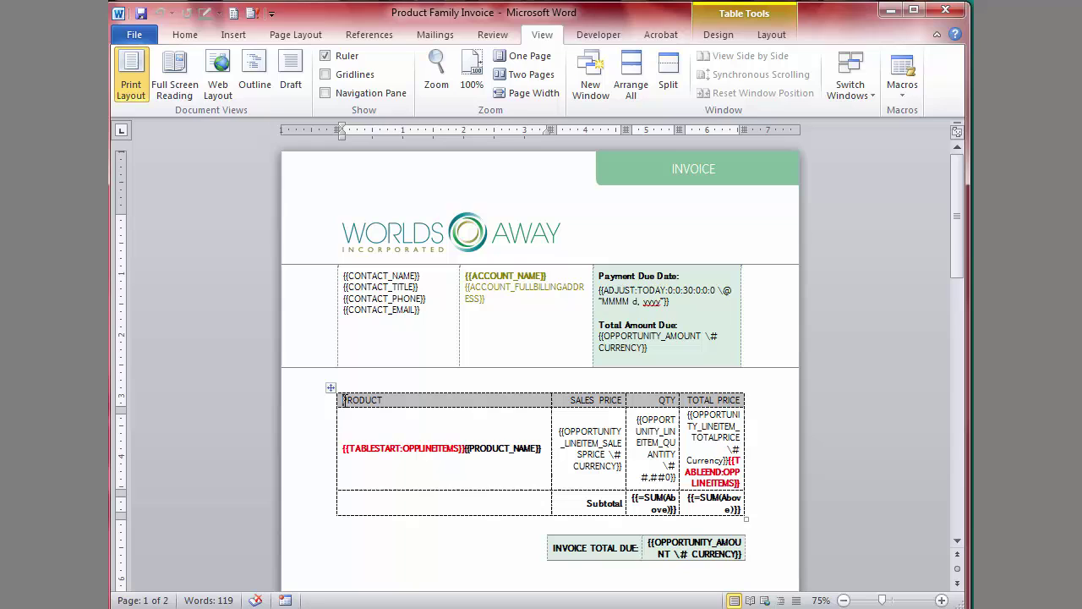
click(769, 40)
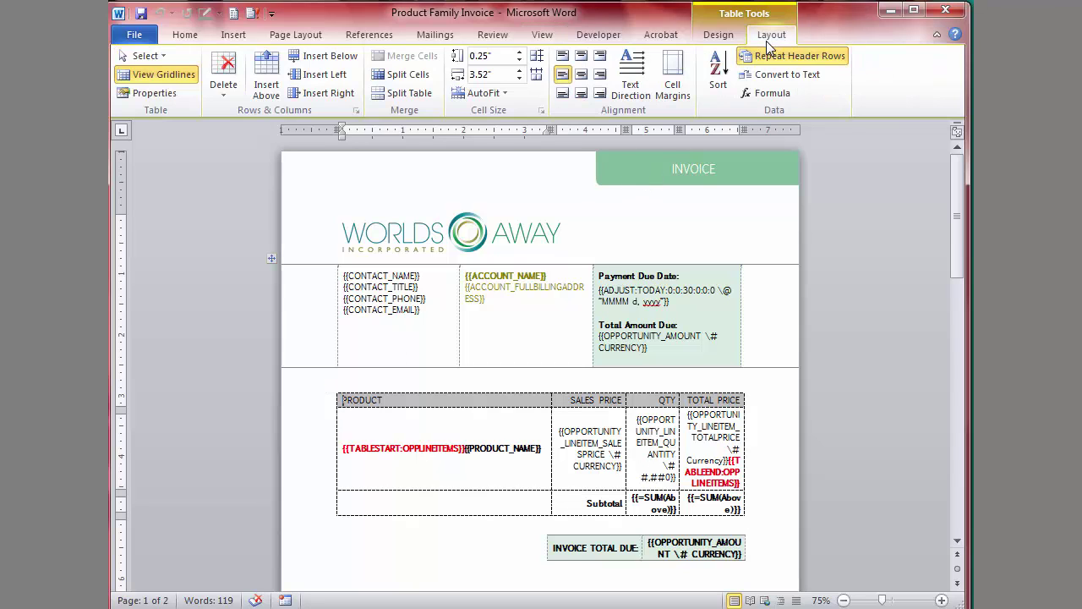
click(269, 71)
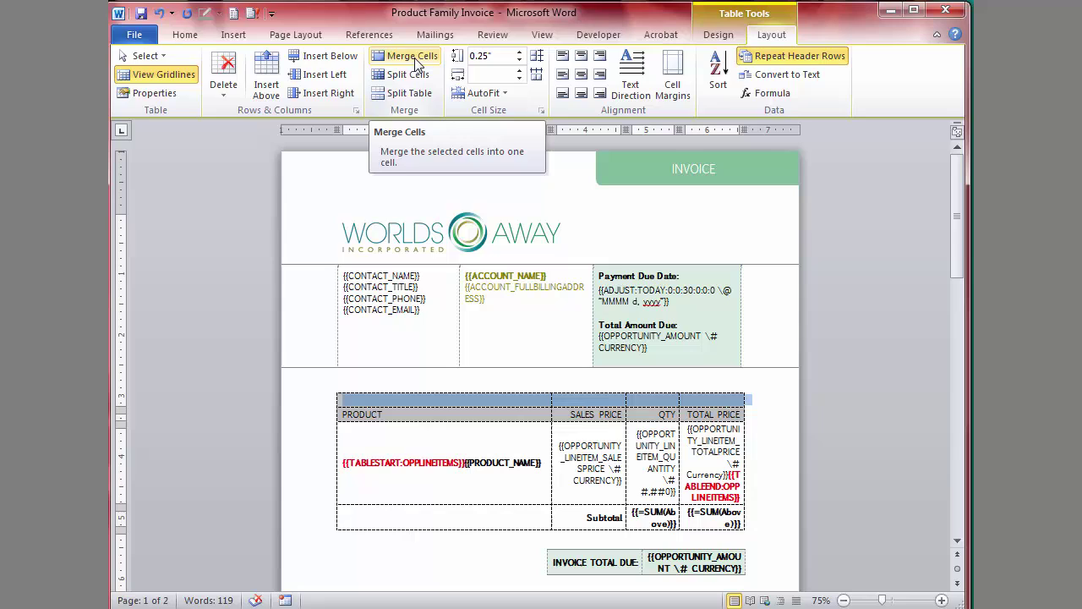
click(417, 64)
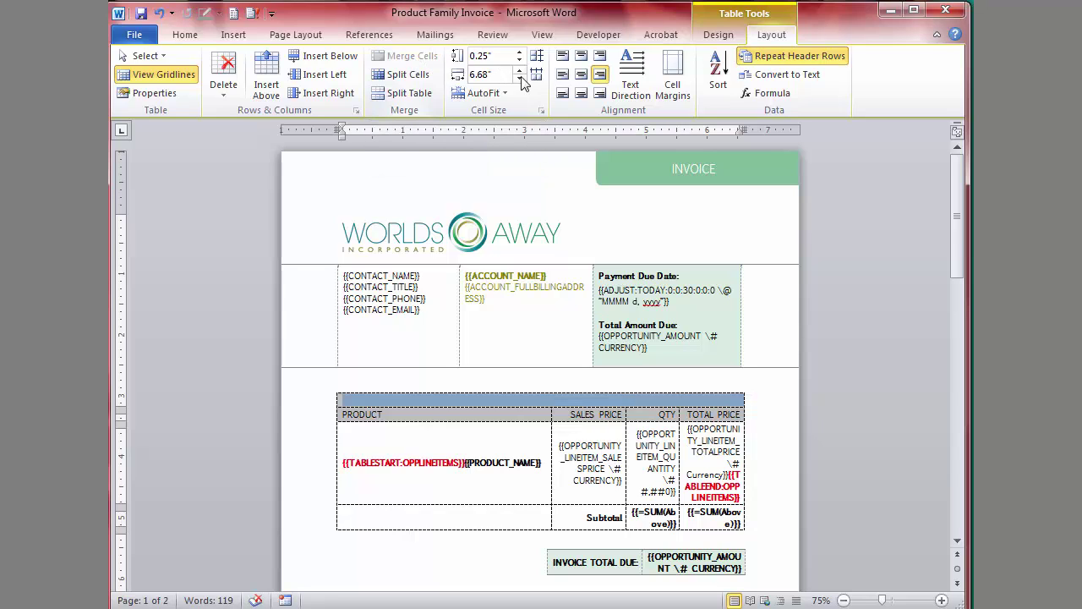
click(562, 76)
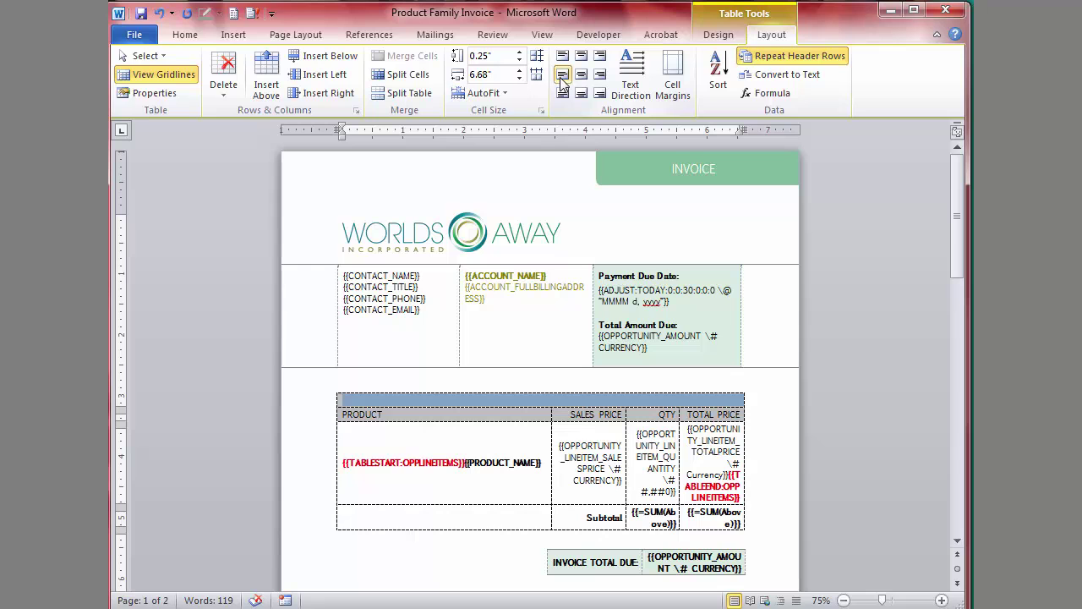
click(718, 34)
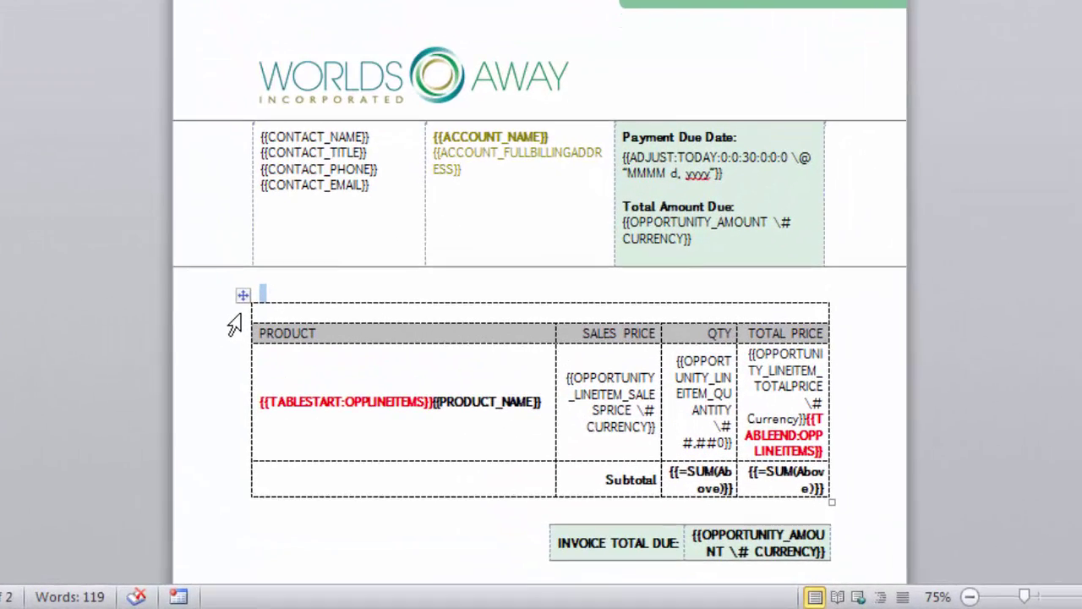
- Enter {{TableGroup:OppLineItems:Product_Family:SHOW}} in the merged top row
click(258, 309)
text({{)
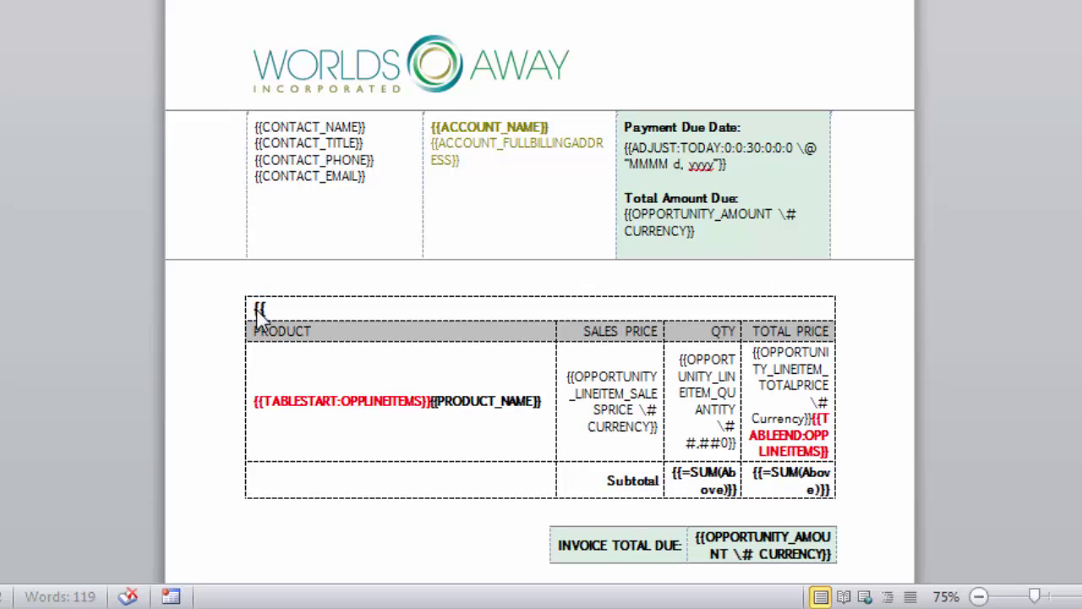
text(Ta)
text(bleGroup:OppLineItems:Product_Family)
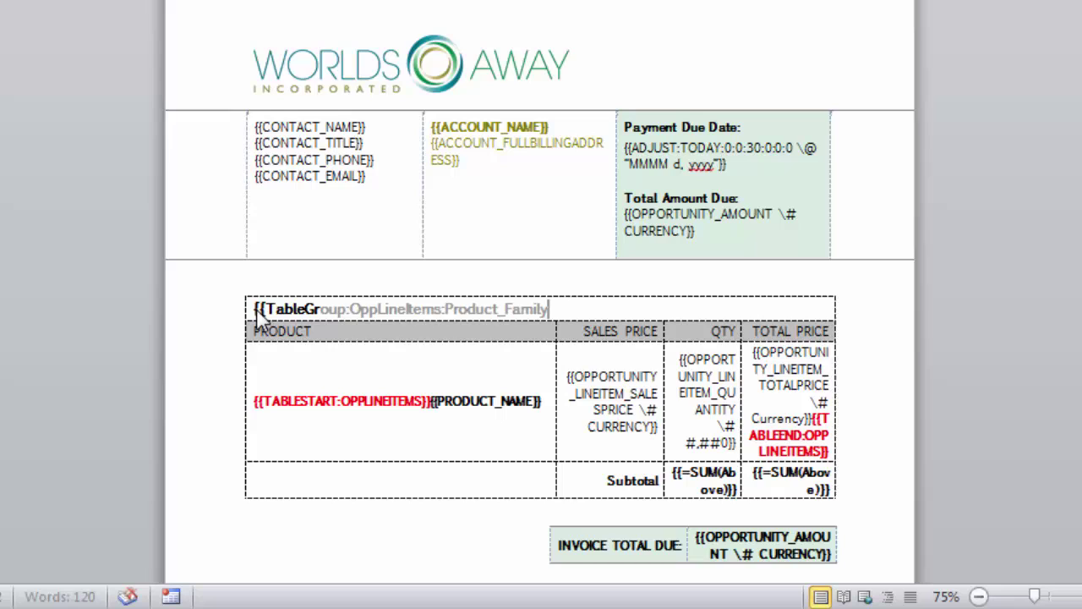
text(:SHOW)
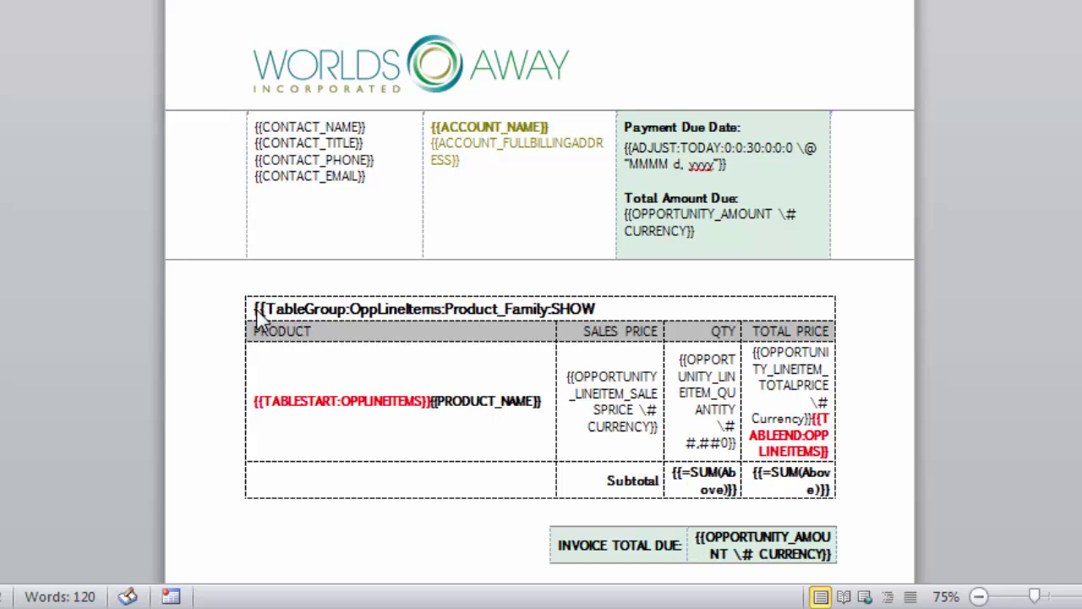
text(}})
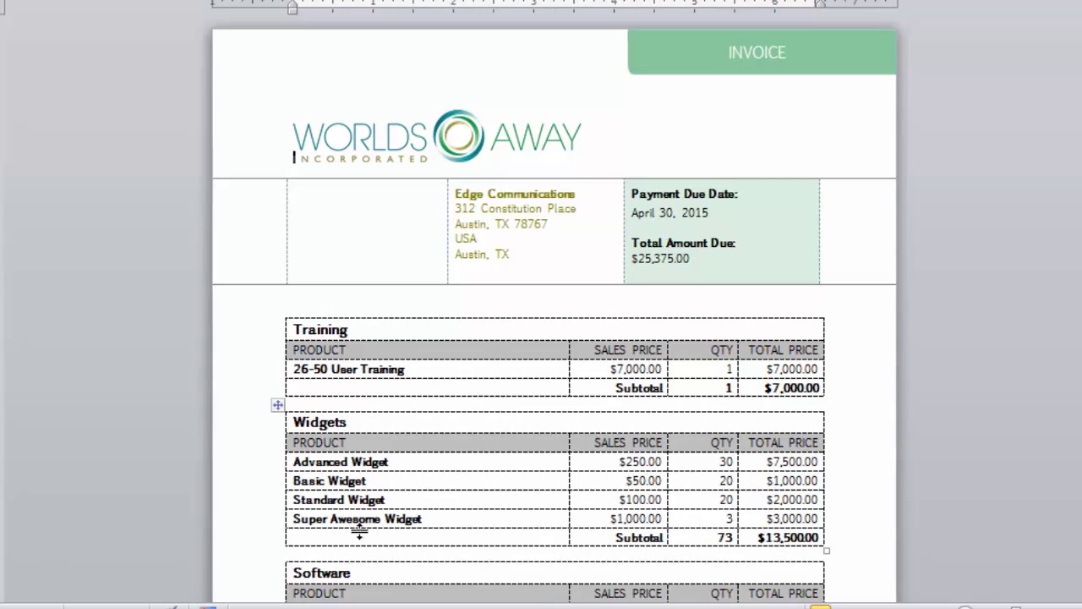
- Scroll down through the generated invoice's tables grouped by product family
scroll(381, 546, down, 1)
scroll(381, 545, down, 1)
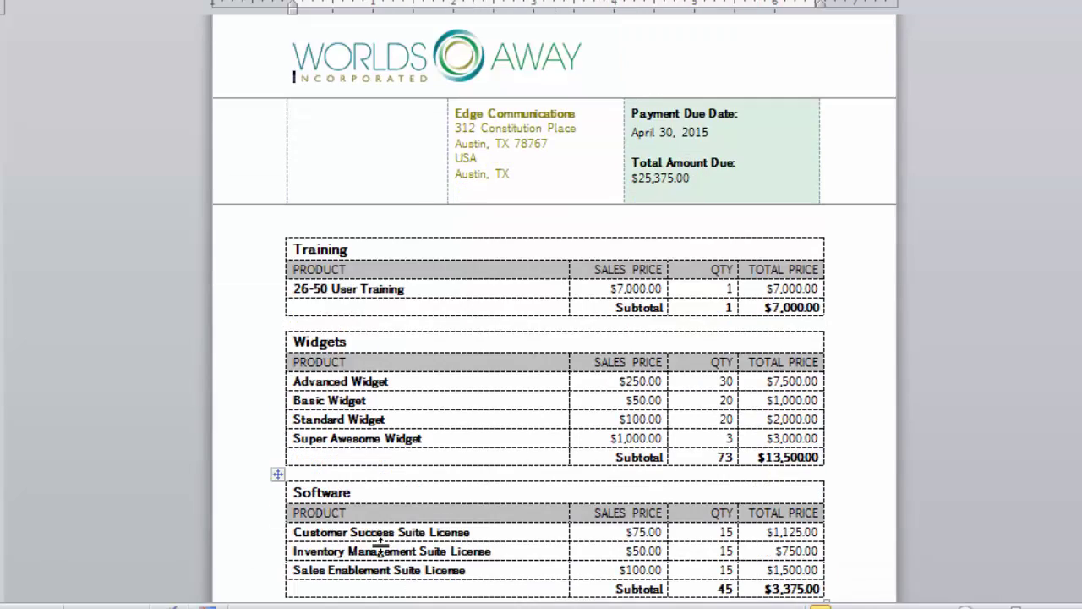
scroll(381, 546, down, 1)
scroll(383, 545, down, 1)
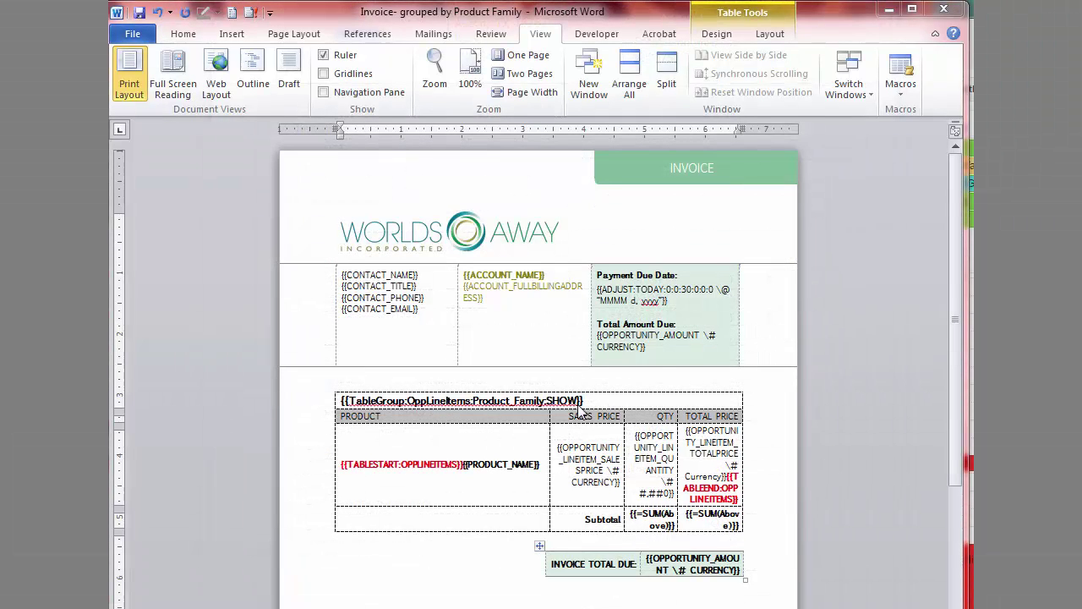
- Change the tag to {{TableGroup:OppLineItems:Product_Family:HIDE}} and save the template
click(580, 403)
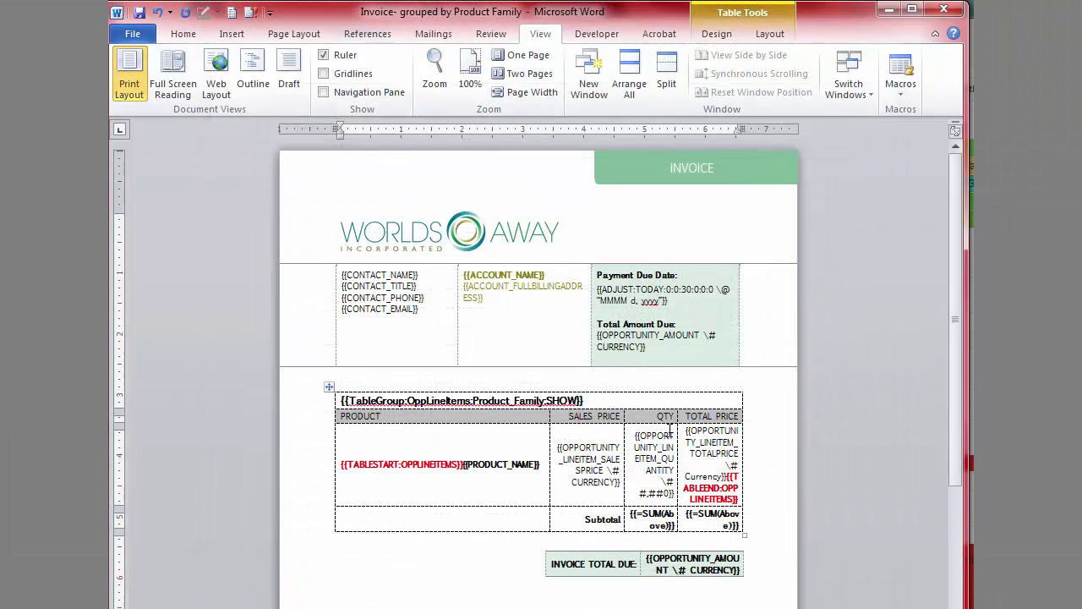
key(BackSpace)
key(BackSpace)
key(BackSpace)
key(BackSpace)
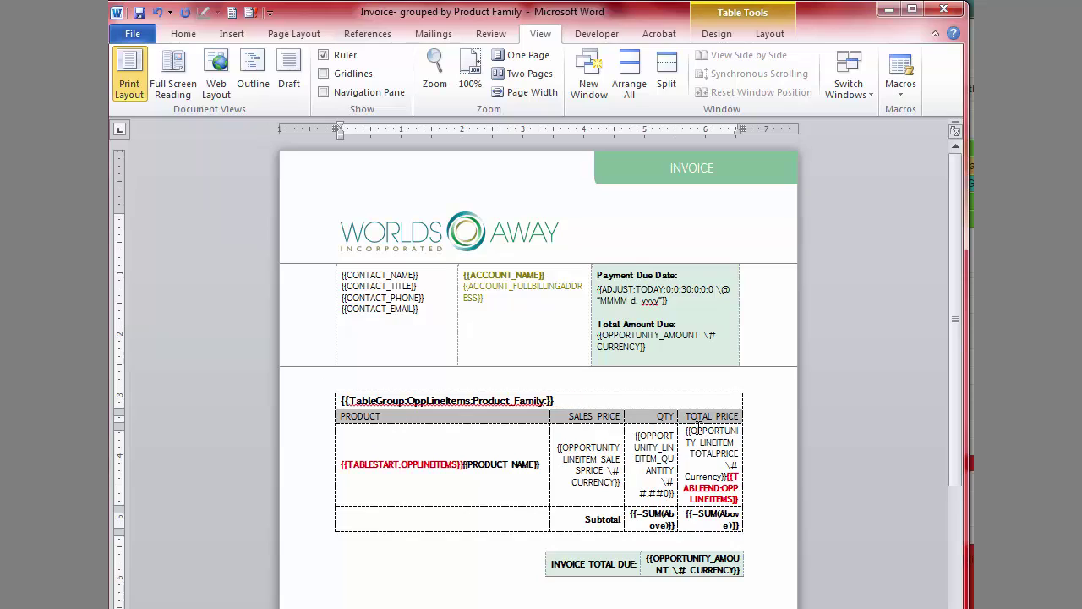
text(HIDE)
click(142, 14)
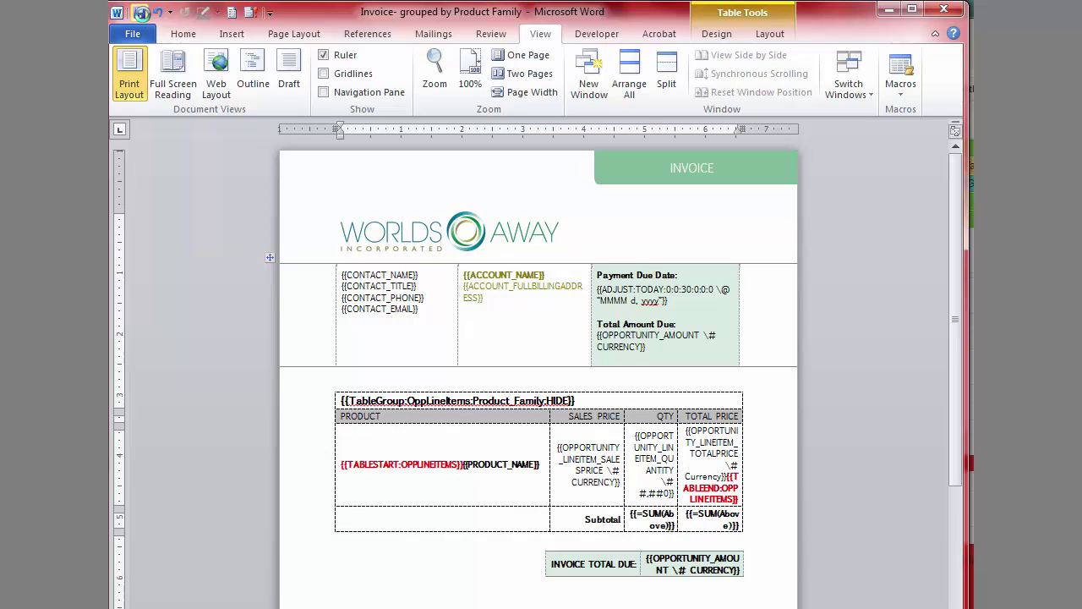